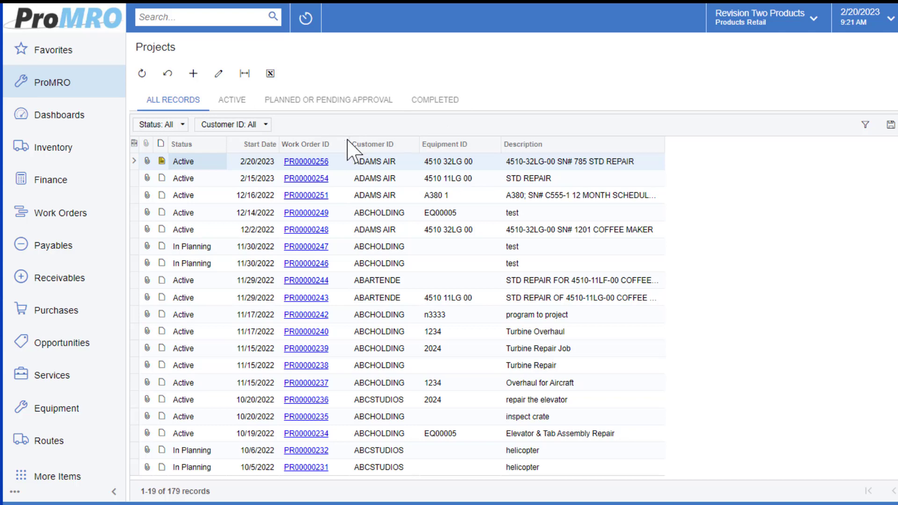
Open the 4510-32LG-00 SN# 785 STD REPAIR work order and read its record note
click(311, 161)
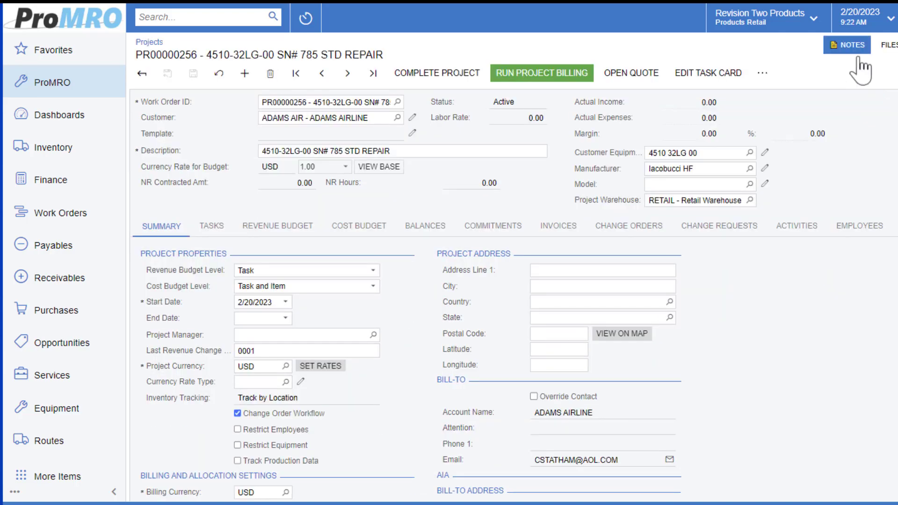
click(852, 45)
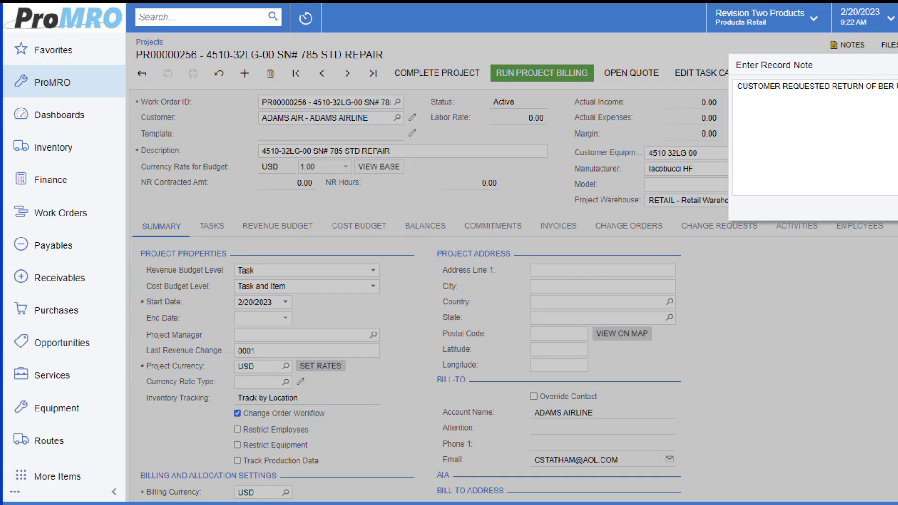
key(Escape)
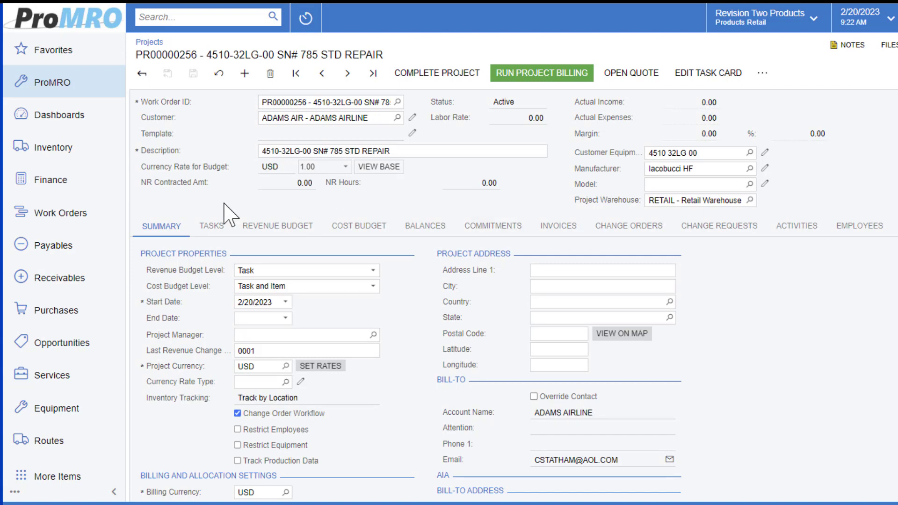
Review the record note on the STANDARD REPAIR task and the work order's change orders
click(213, 226)
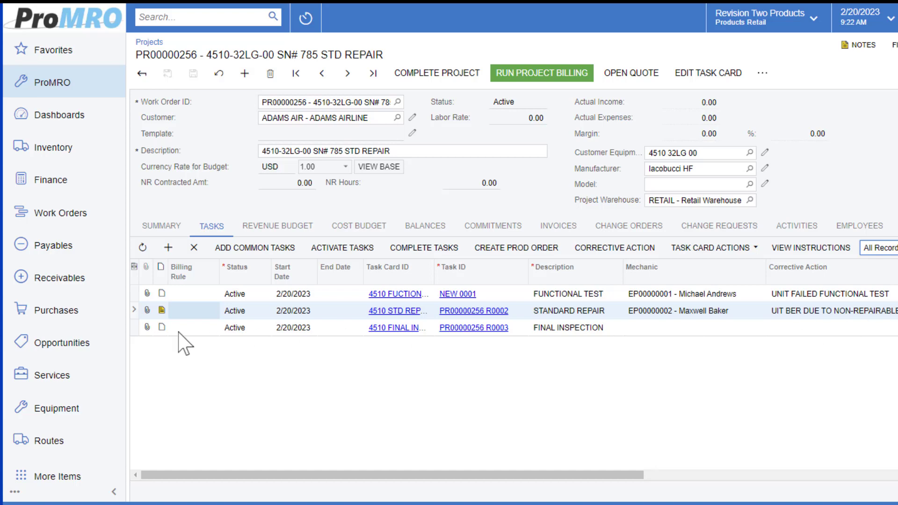
click(162, 310)
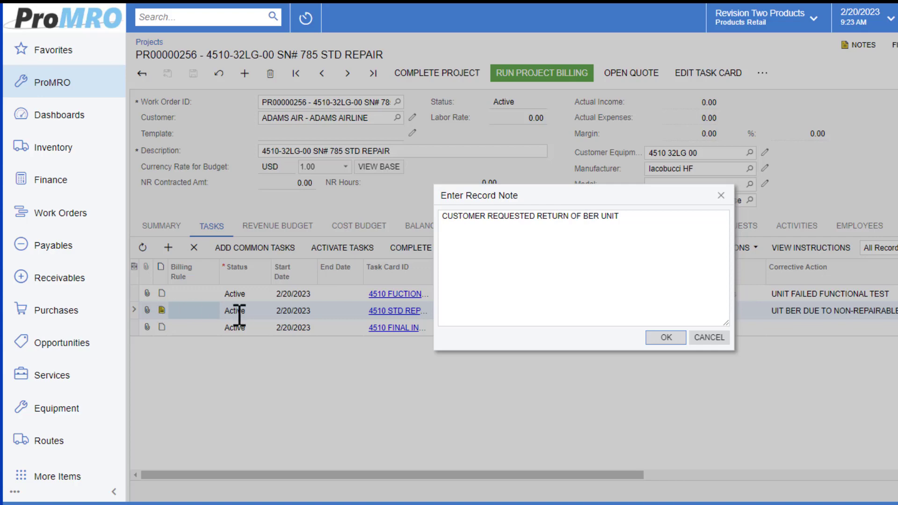
click(705, 339)
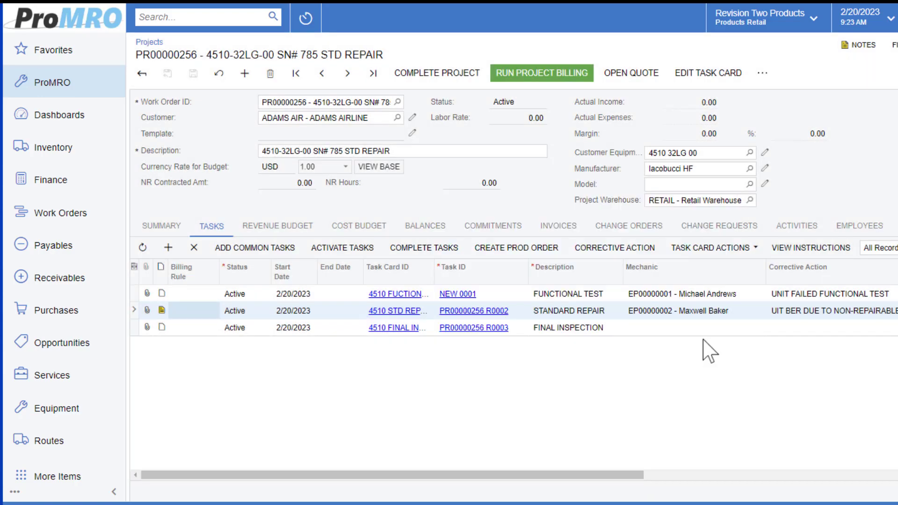
click(644, 230)
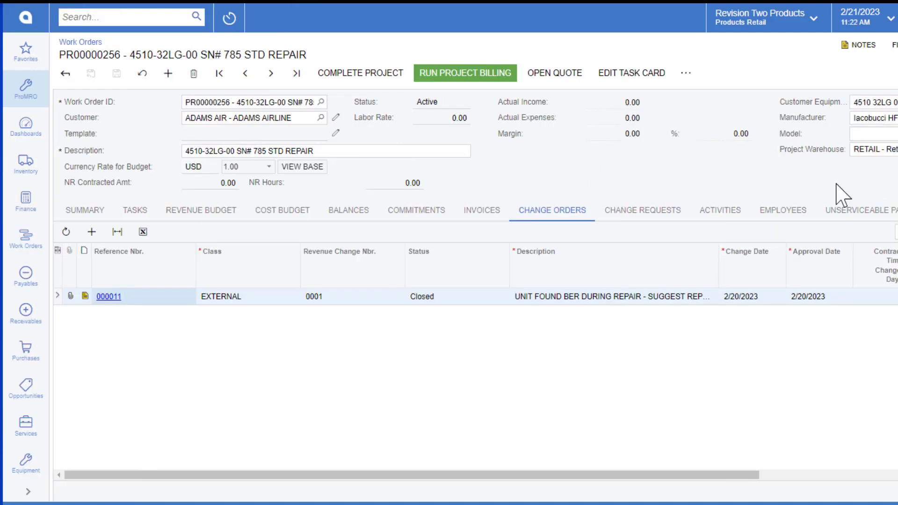
Add an unserviceable parts line to the work order for part number 4510-32LG-00
click(871, 215)
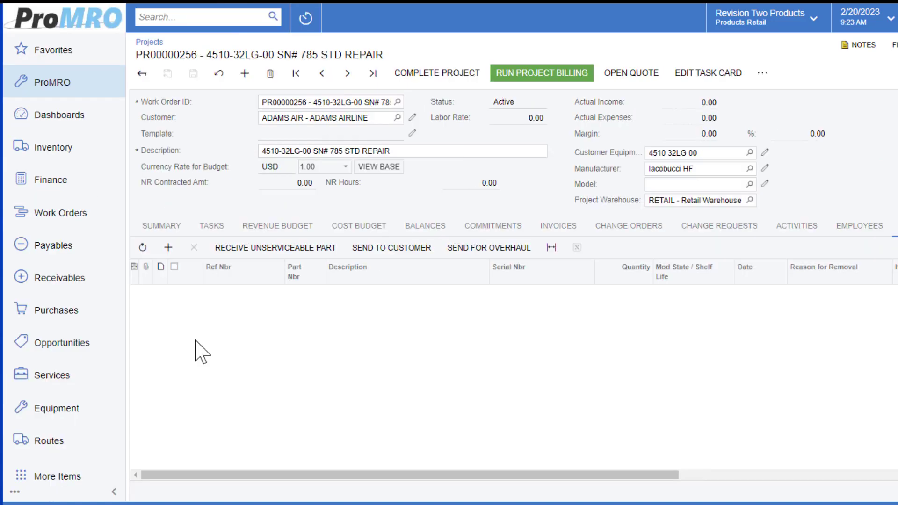
click(168, 248)
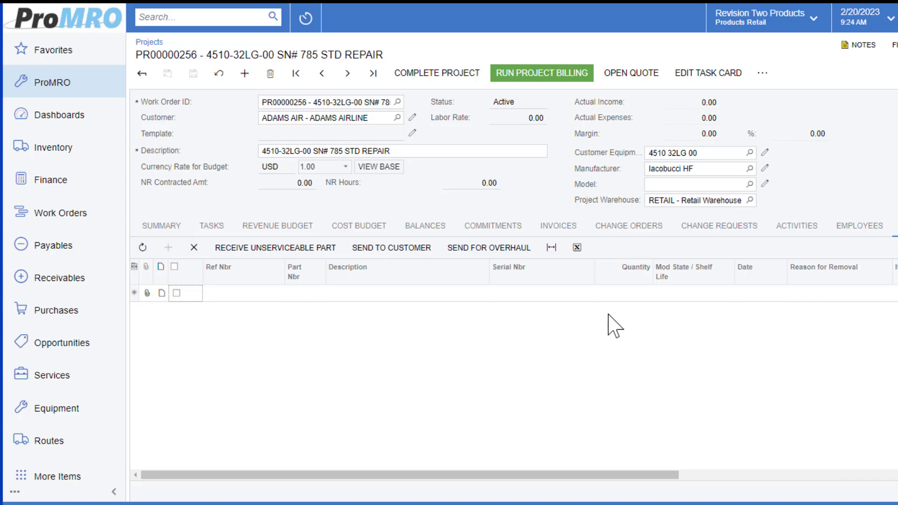
click(299, 294)
click(330, 293)
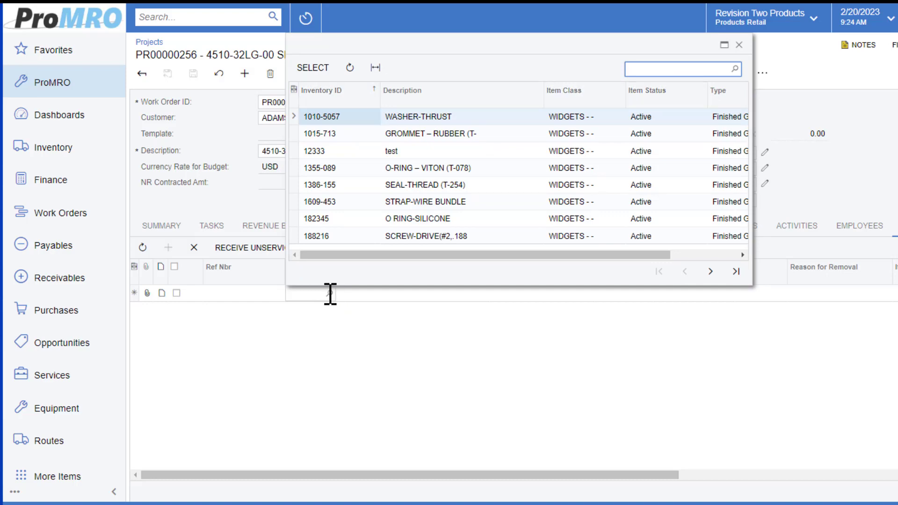
click(740, 44)
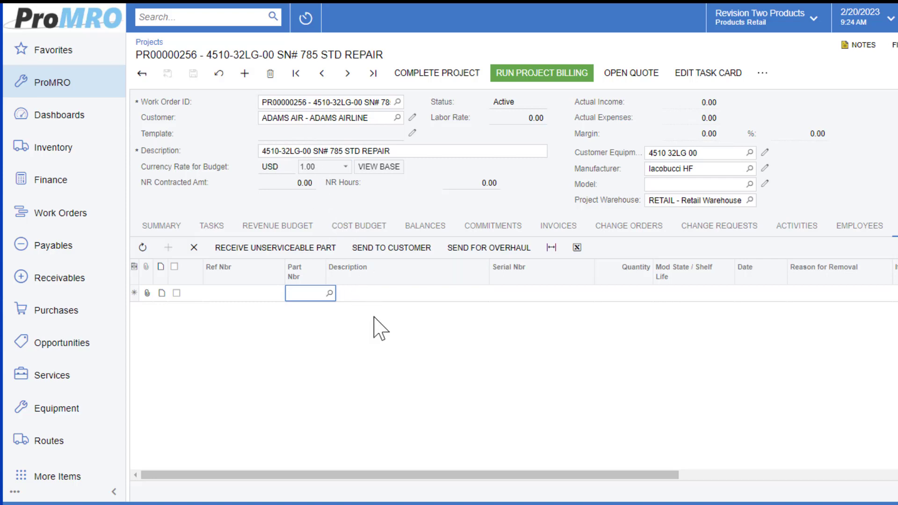
text(4510)
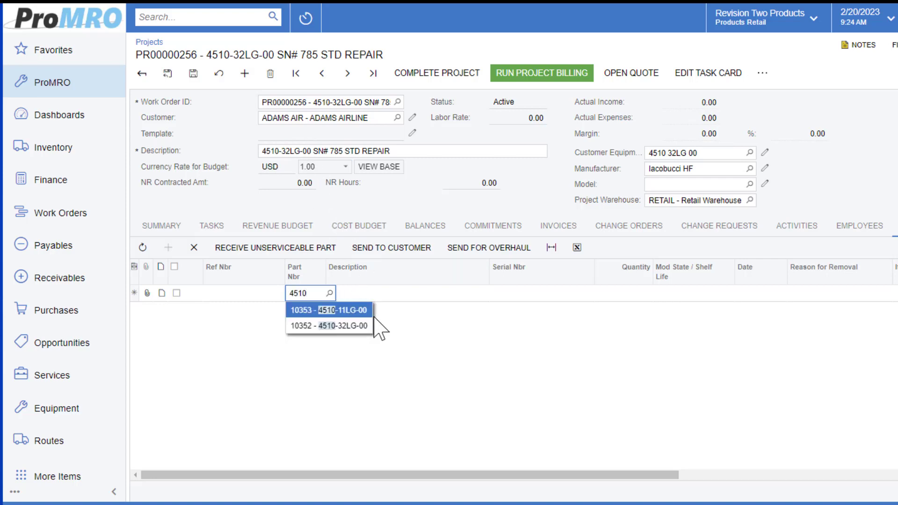
key(Down)
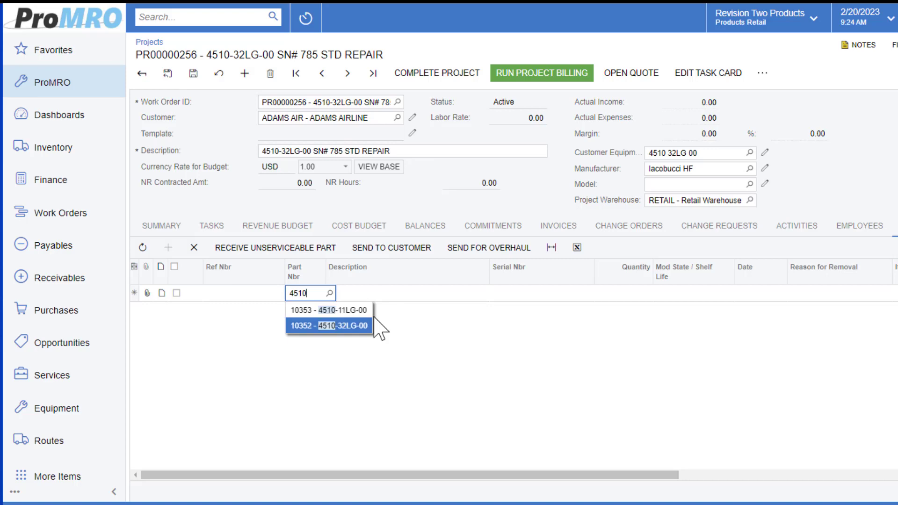
click(342, 326)
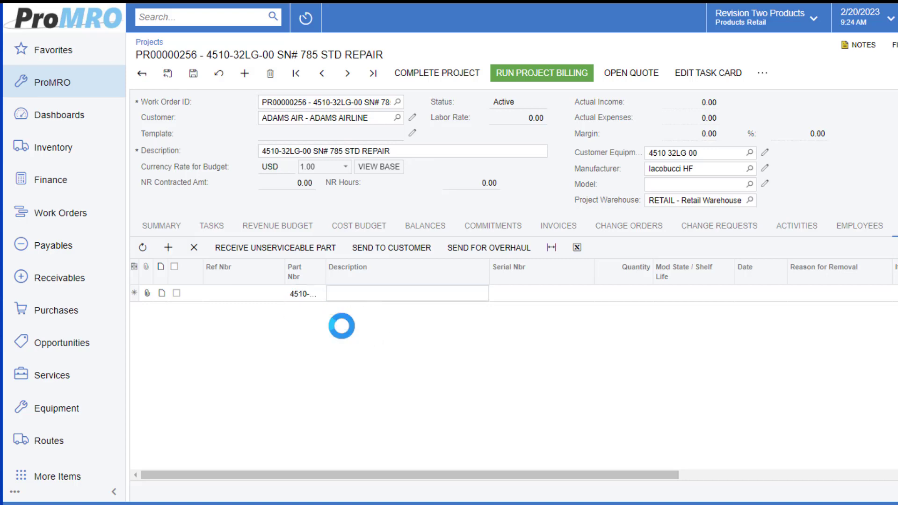
key(Tab)
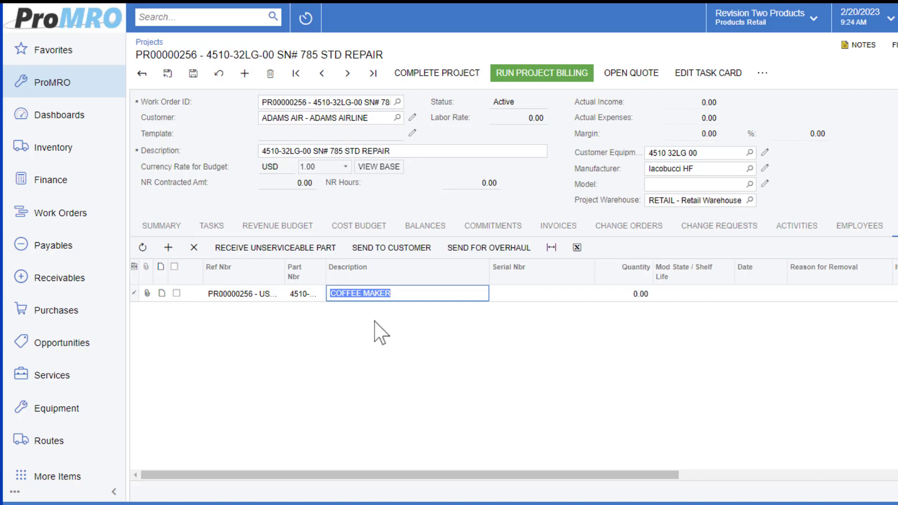
Enter serial number 785 and quantity 1 on the coffee maker's unserviceable parts line
click(522, 297)
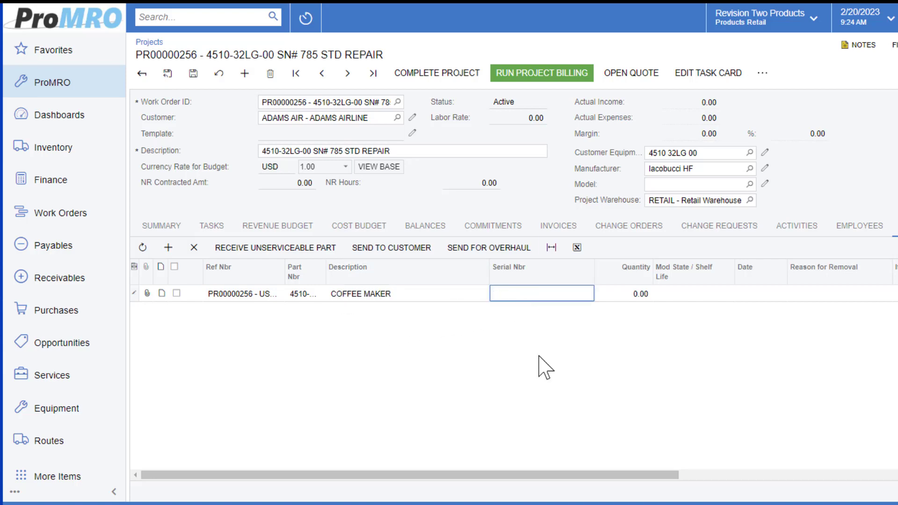
text(785)
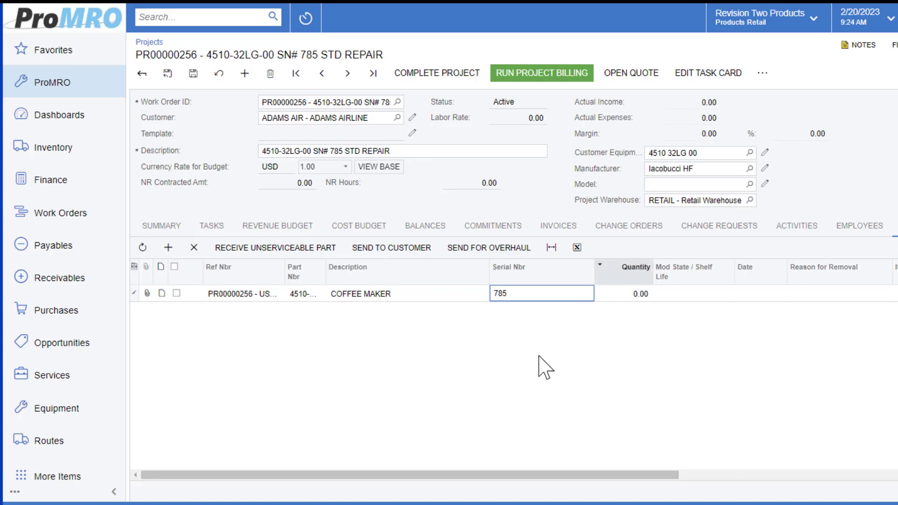
click(622, 295)
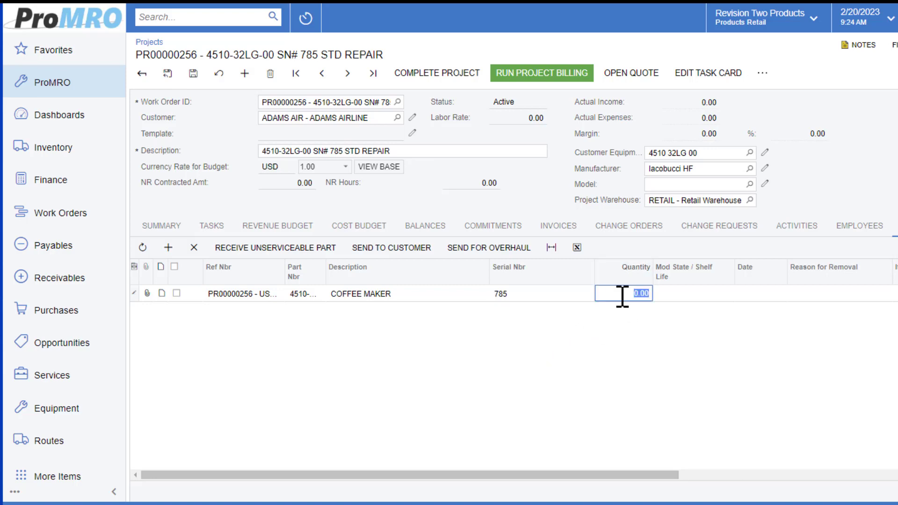
text(1)
Set the part line's mod state to Unserviceable and its date to 2/20/2023
click(678, 292)
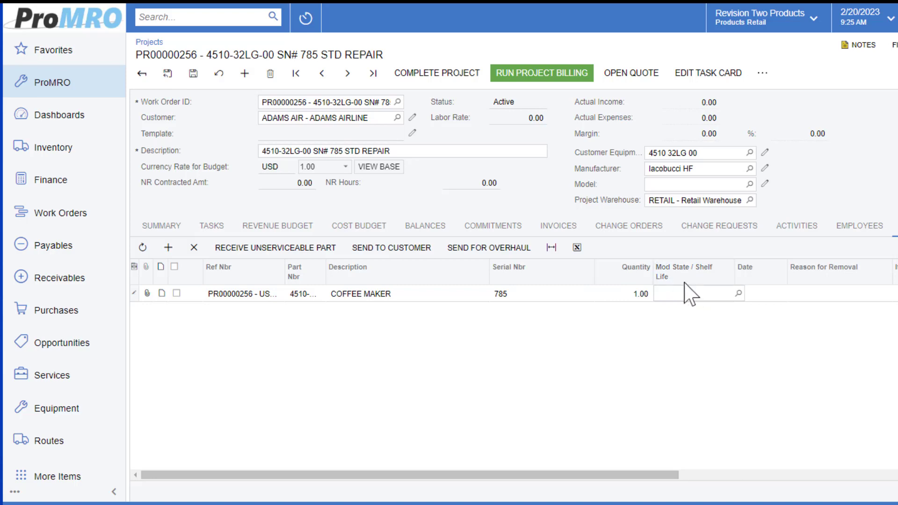
click(739, 294)
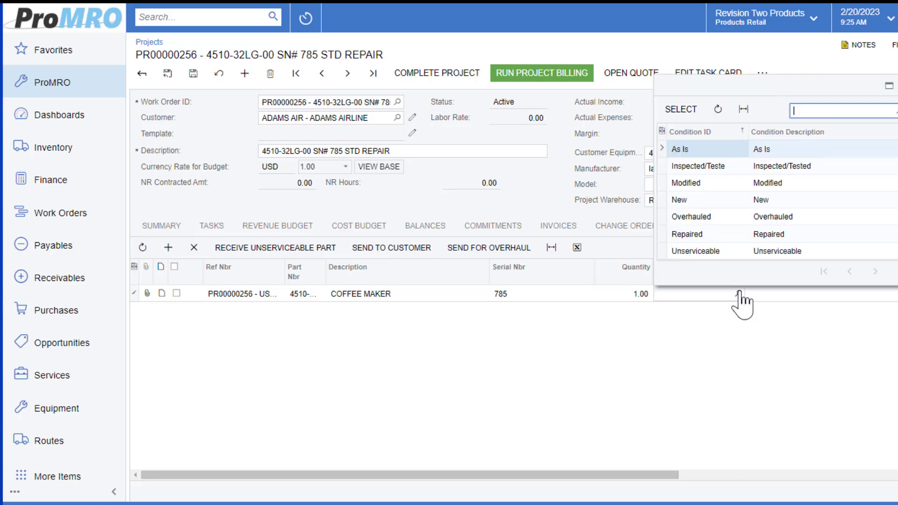
click(701, 252)
double_click(700, 253)
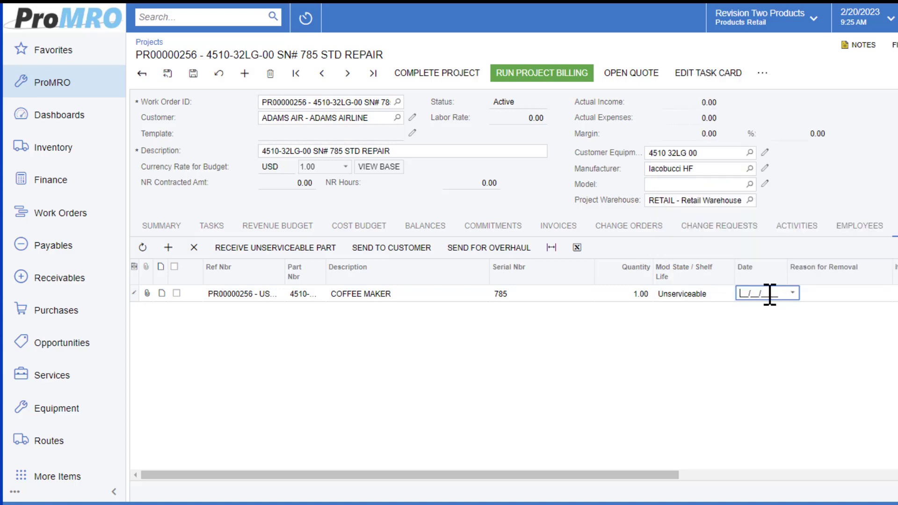
text(022023)
Enter "unit is ber" as the coffee maker's reason for removal
click(815, 305)
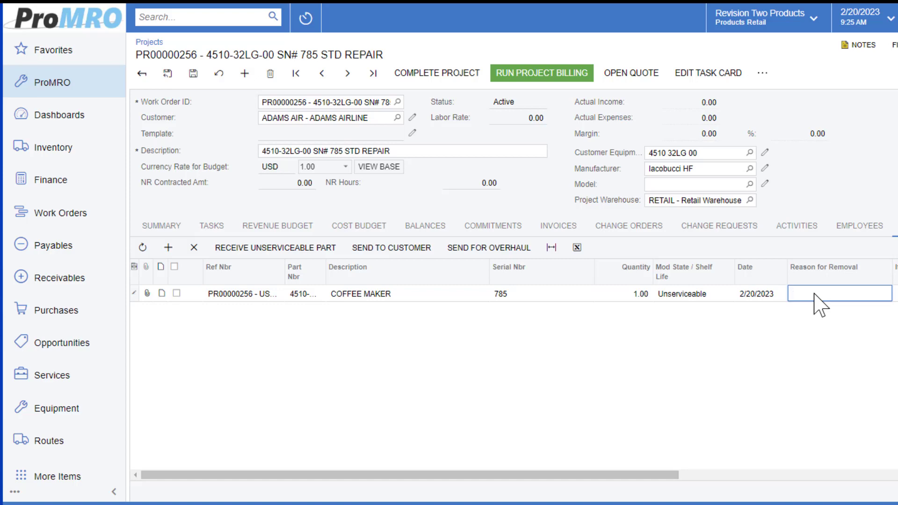
text(unit is ber)
key(Tab)
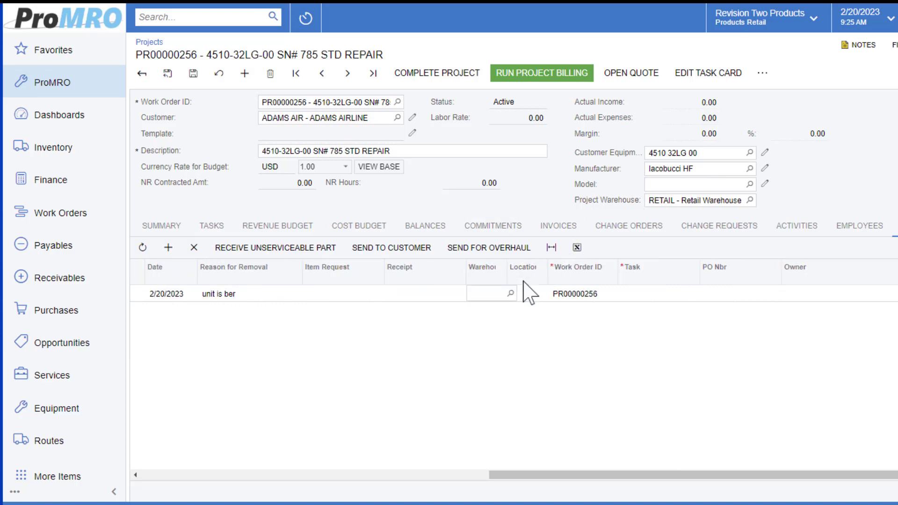
Assign the unserviceable part to the RETAIL warehouse and the QUARANTINE location
click(511, 294)
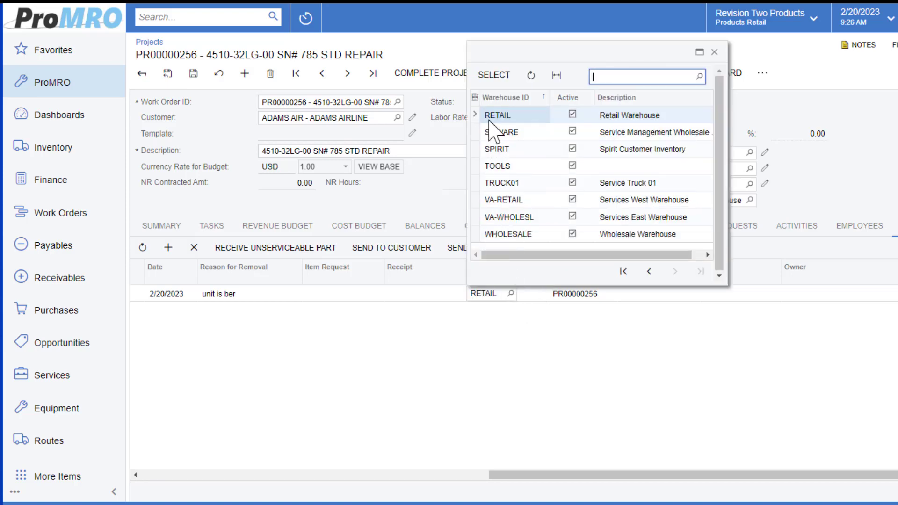
double_click(507, 115)
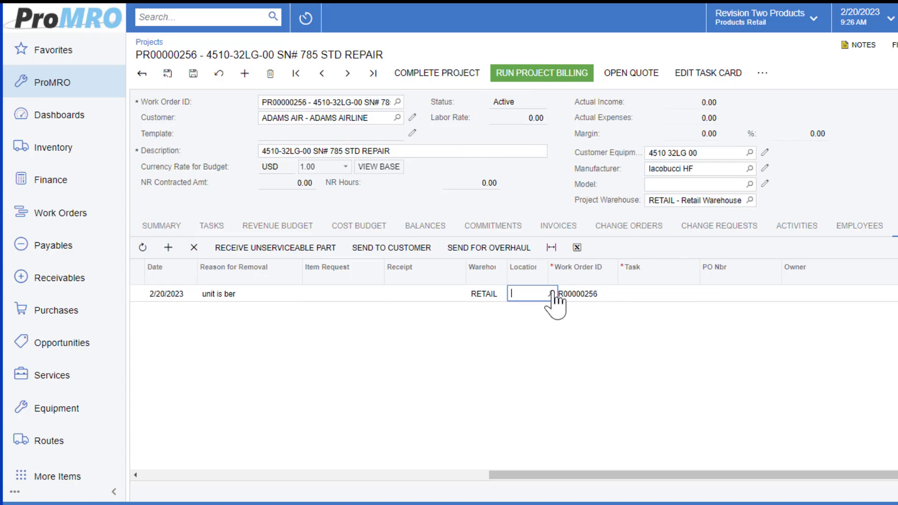
click(552, 294)
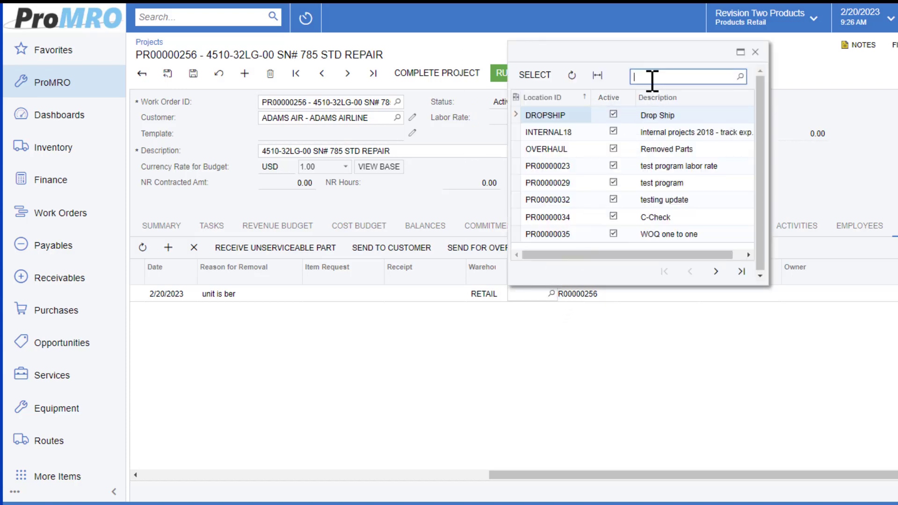
text(quar)
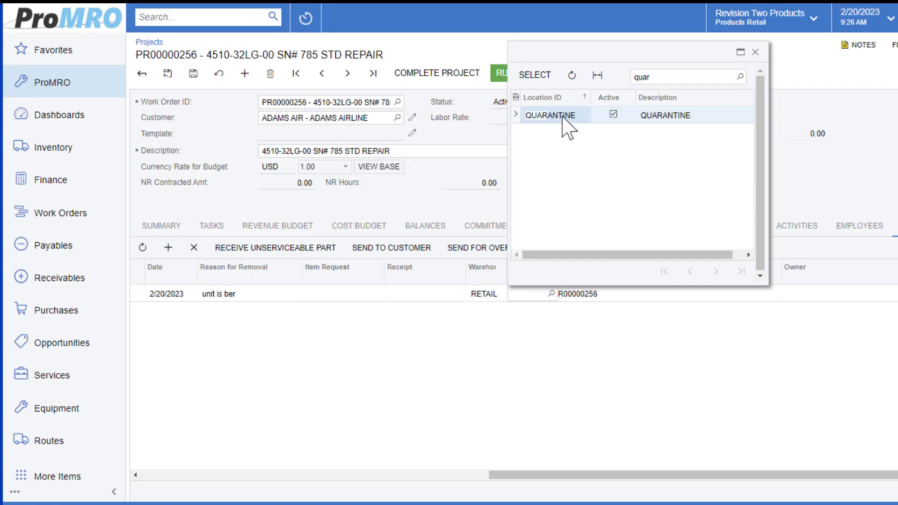
double_click(566, 116)
Link the unserviceable part line to the STANDARD REPAIR task and save the work order
click(673, 295)
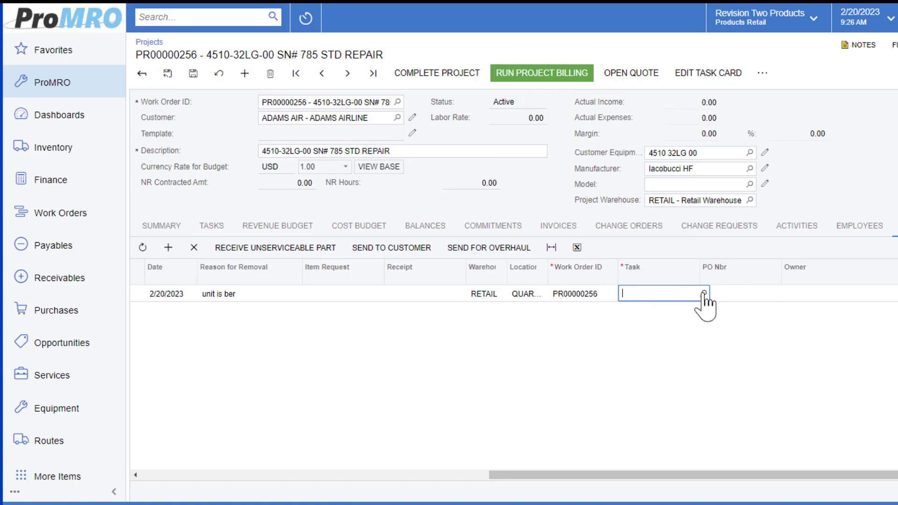
click(704, 293)
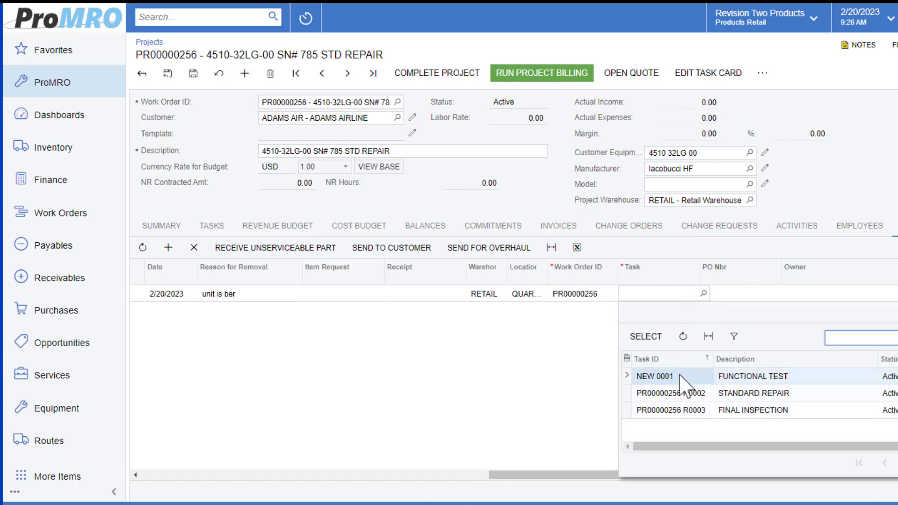
double_click(684, 394)
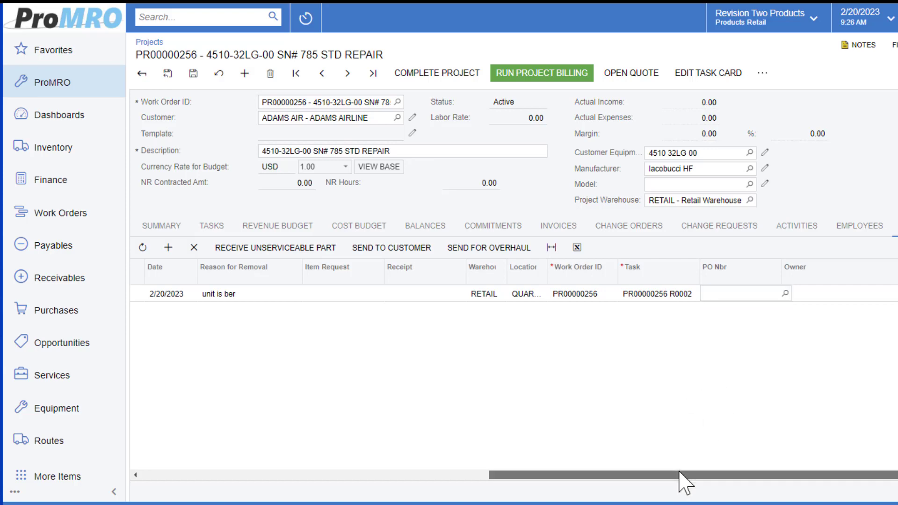
drag(683, 475, 258, 491)
click(193, 74)
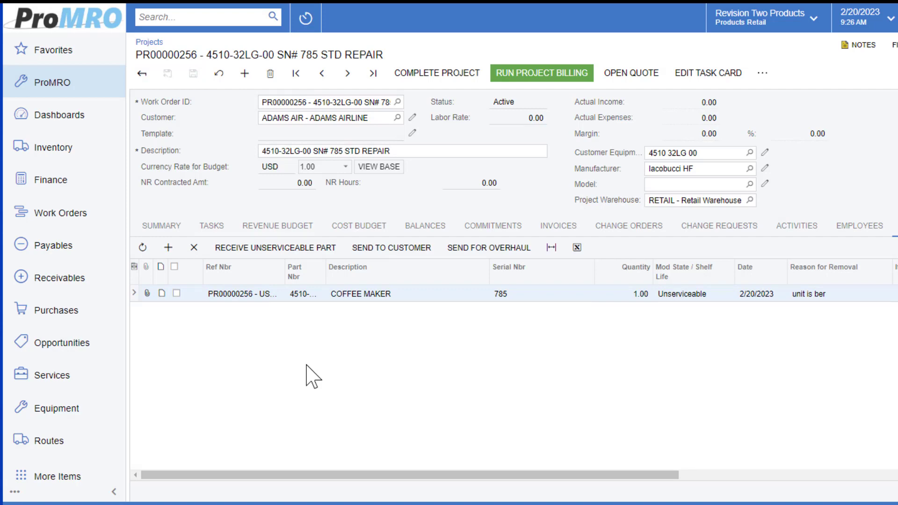
Receive the coffee maker as an unserviceable part and release its inventory receipt
click(177, 293)
click(251, 255)
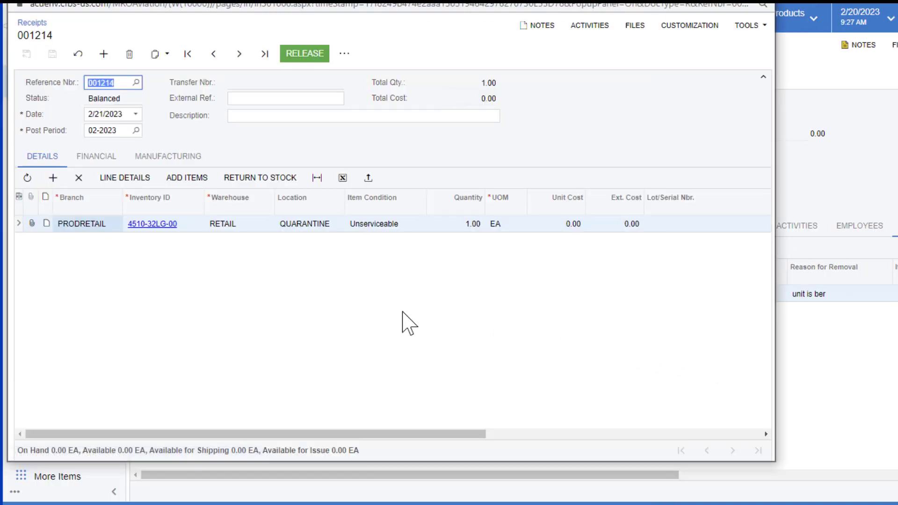
click(300, 56)
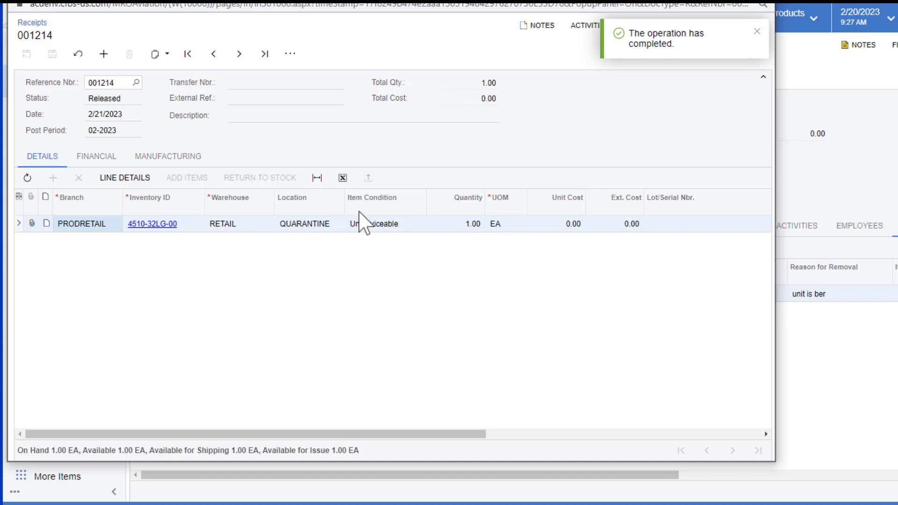
click(769, 6)
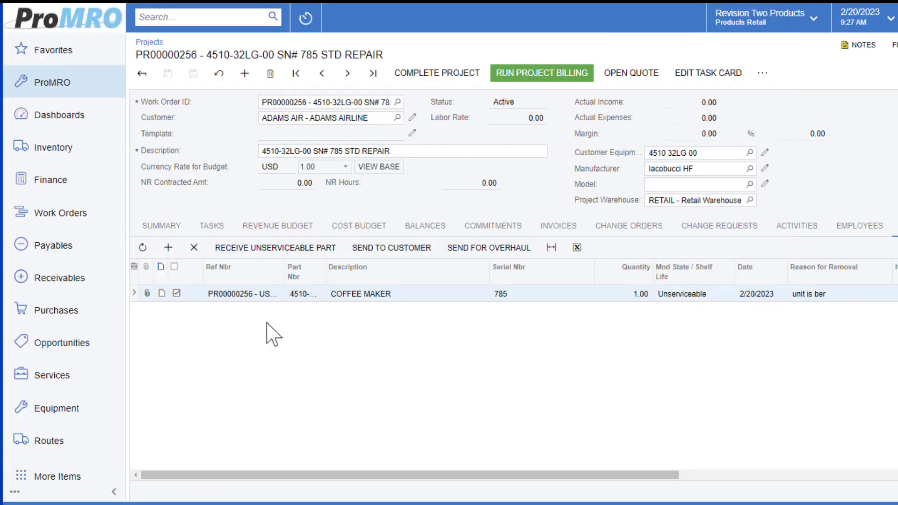
Send the unserviceable part to the customer by creating a shipment from the sales order and confirming it
click(406, 245)
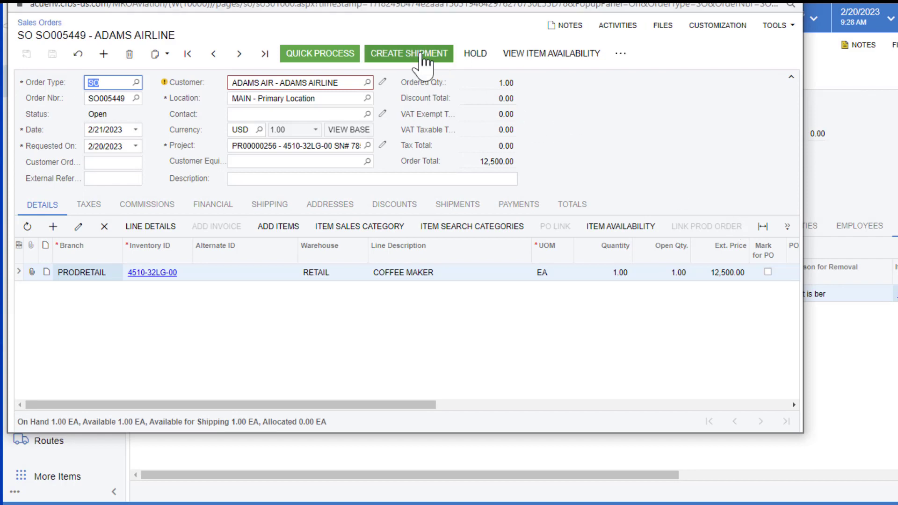
click(421, 54)
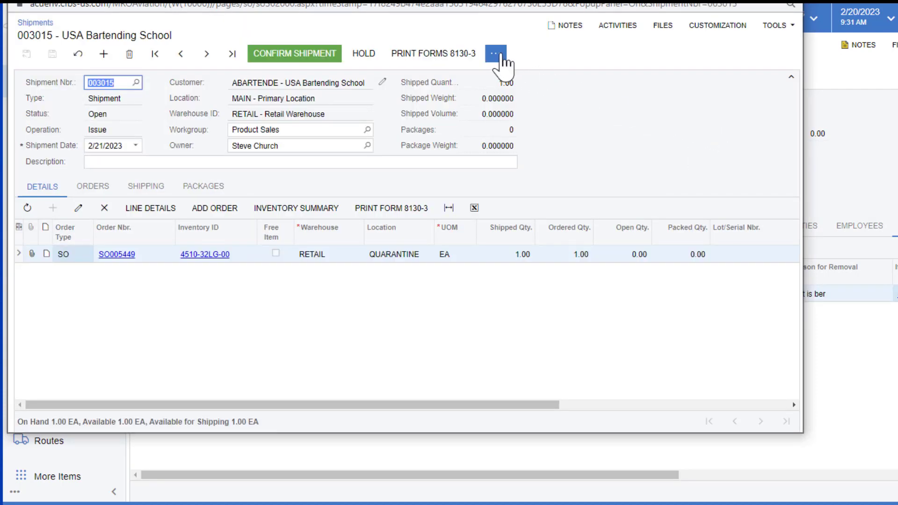
click(497, 54)
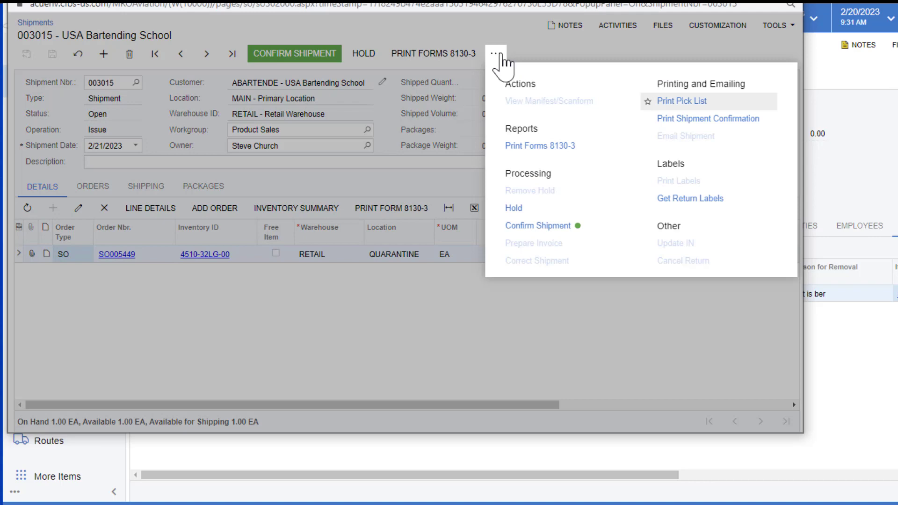
click(397, 306)
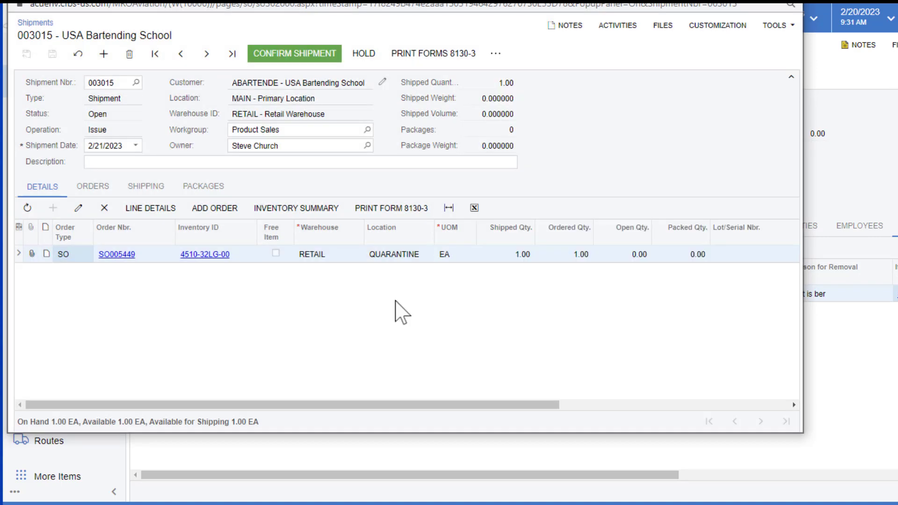
click(322, 56)
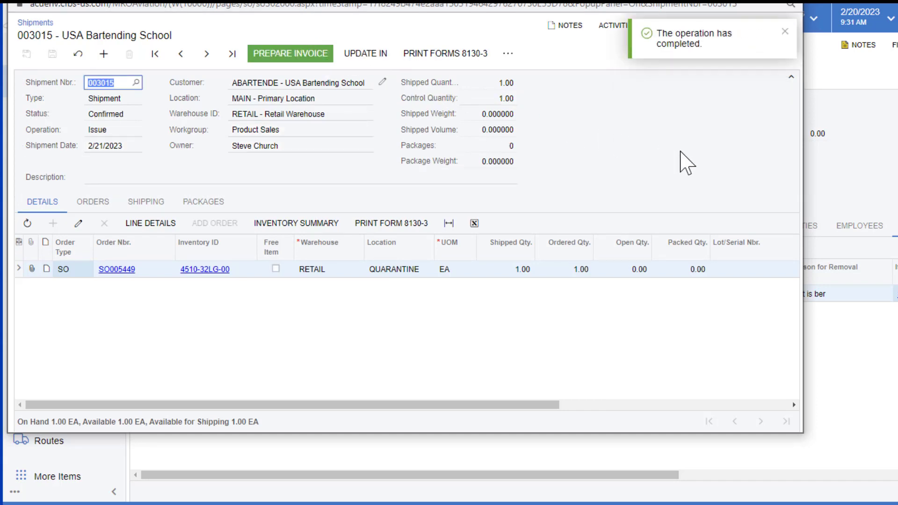
click(789, 1)
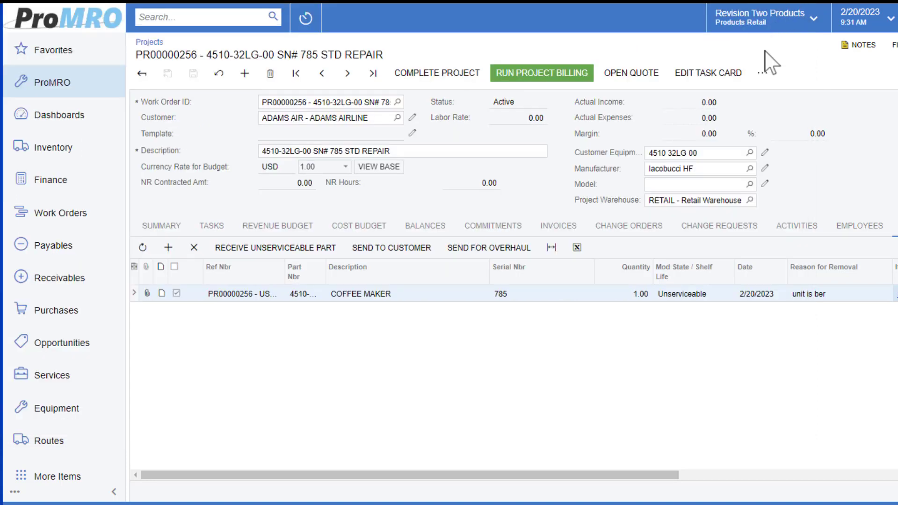